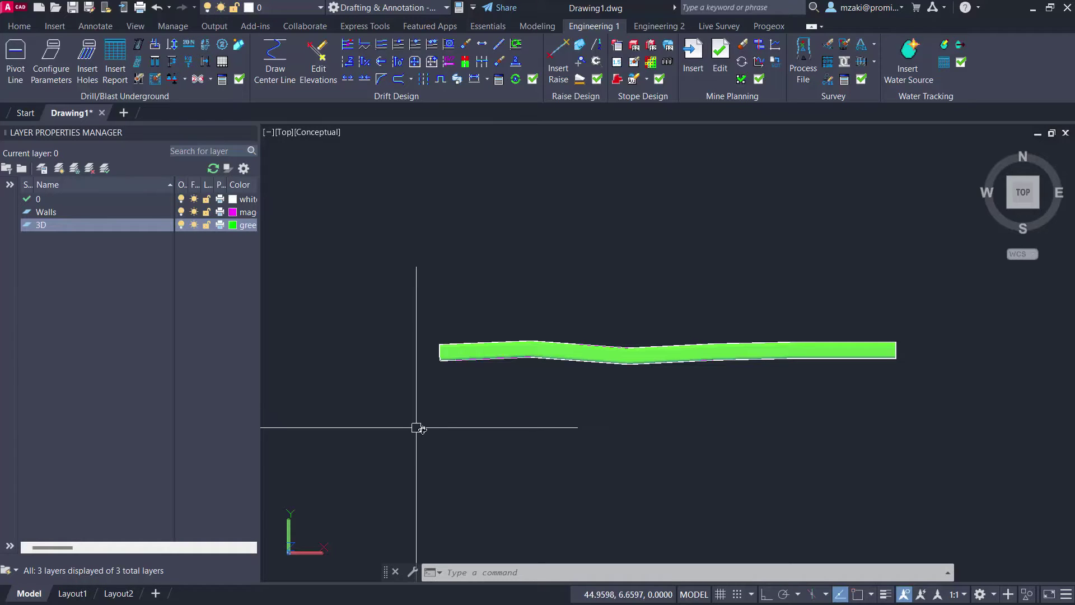
Step: Orbit, zoom and pan around the green drift to inspect it in 3D
shift+middle_drag(418, 427, 523, 392)
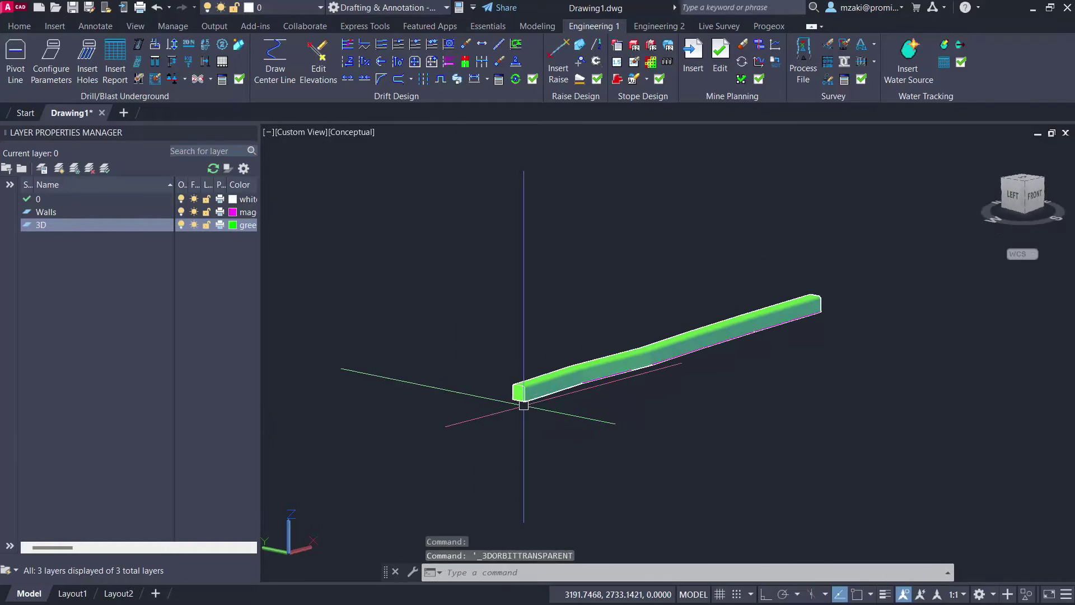
scroll(523, 405, up, 4)
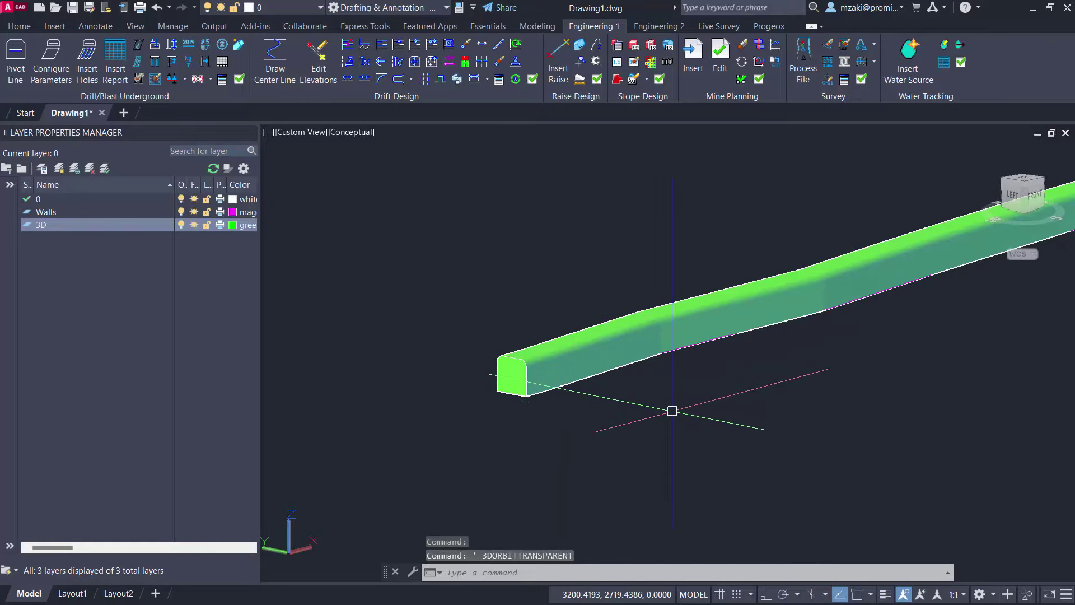
middle_drag(872, 331, 723, 367)
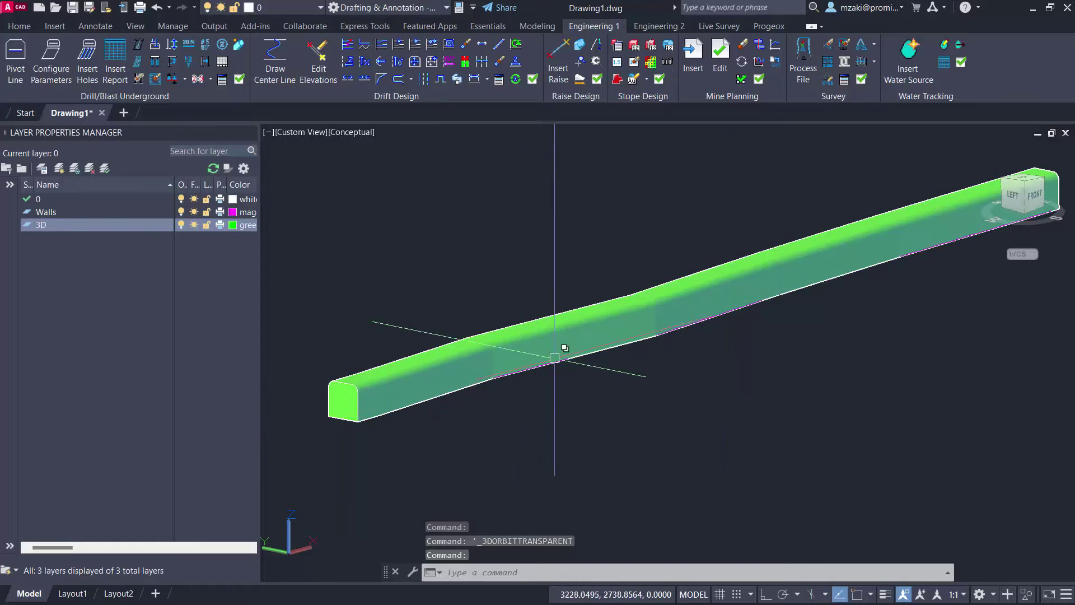
shift+middle_drag(890, 364, 860, 410)
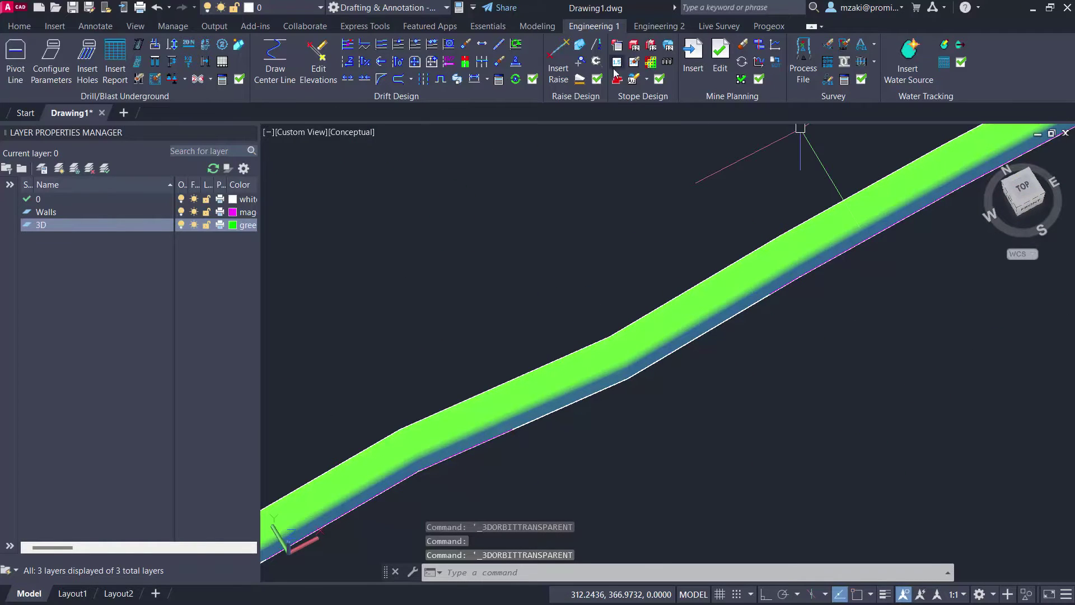
Step: Return to plan view and turn off layer 3D, leaving only walls and centre line
click(1022, 189)
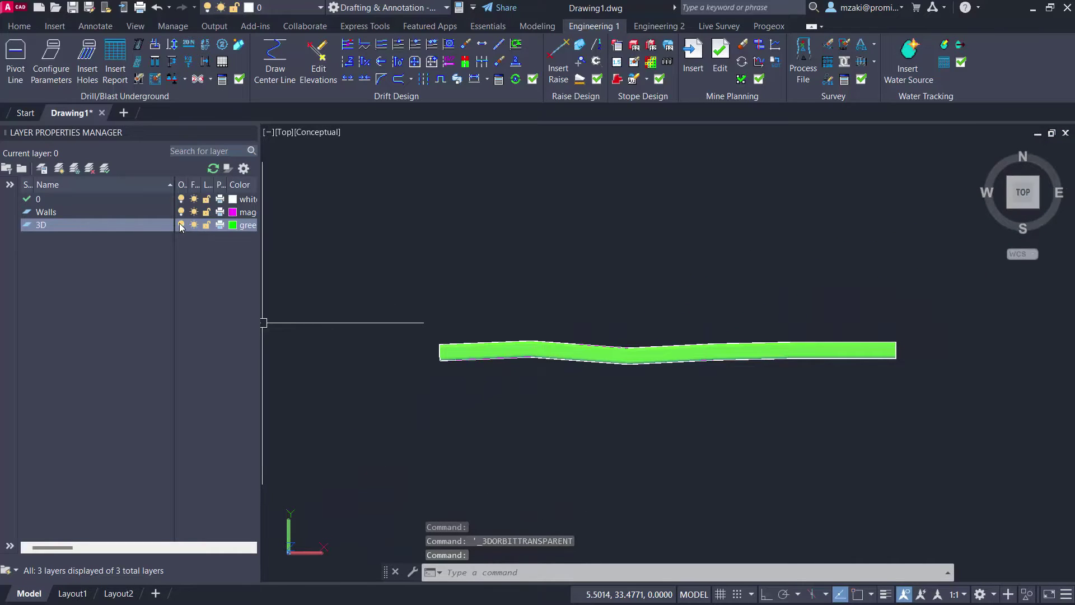
click(181, 224)
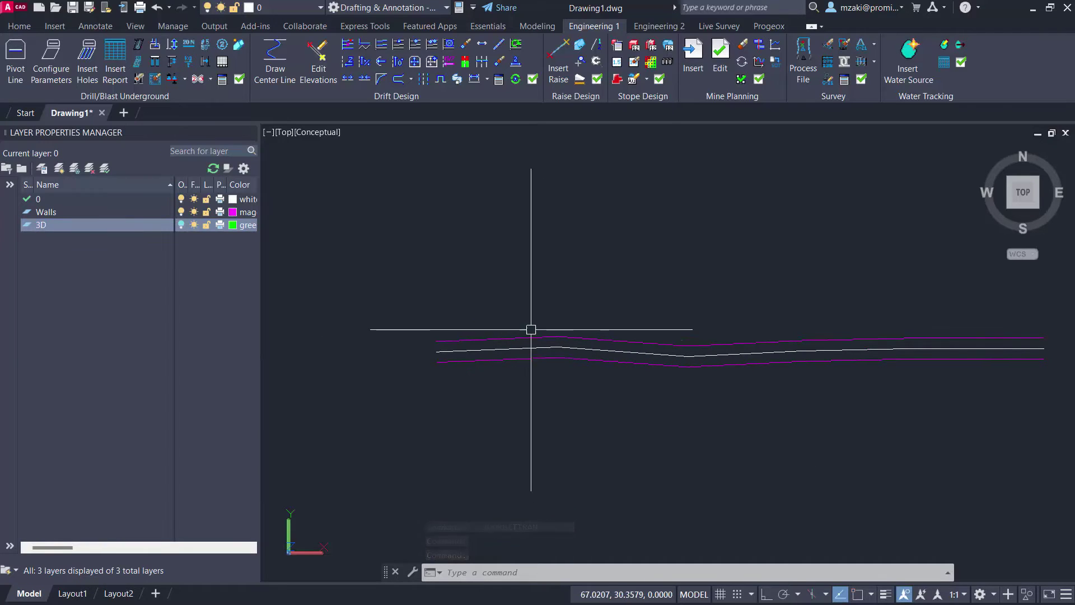
middle_drag(608, 357, 550, 364)
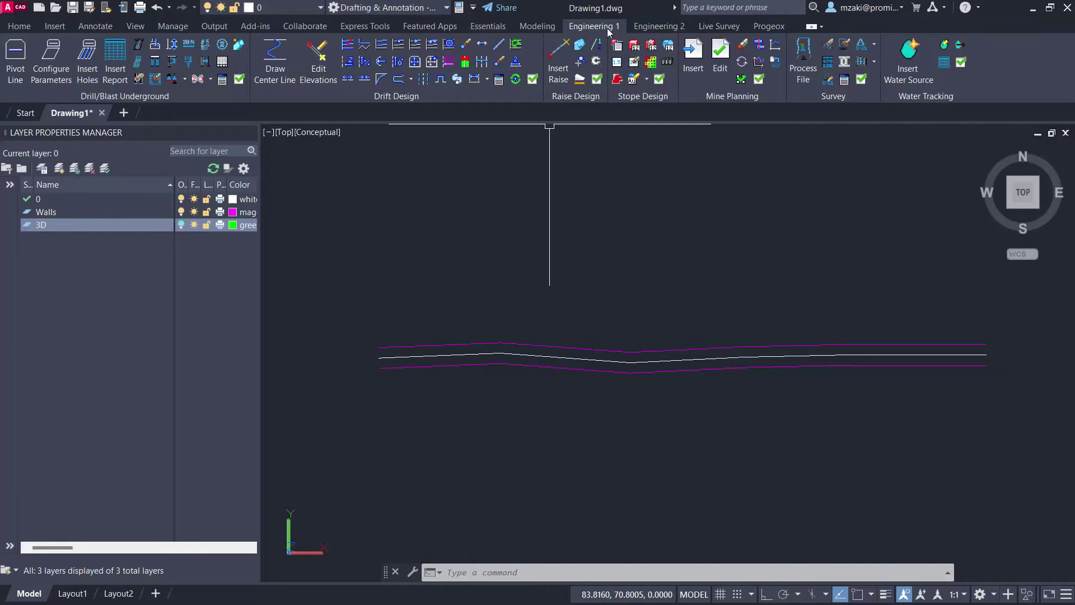
click(440, 84)
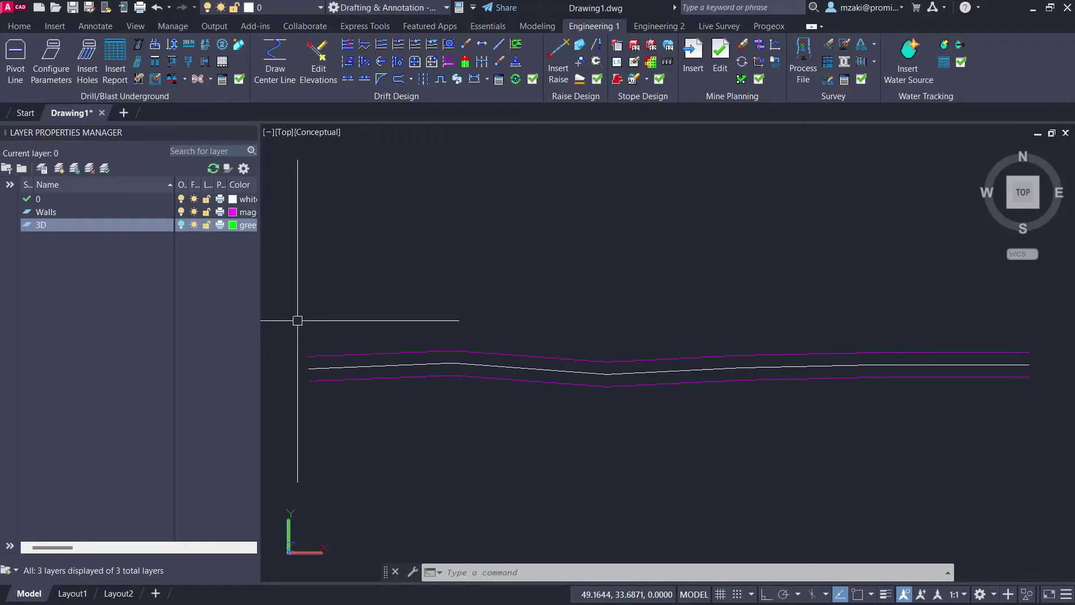
click(441, 82)
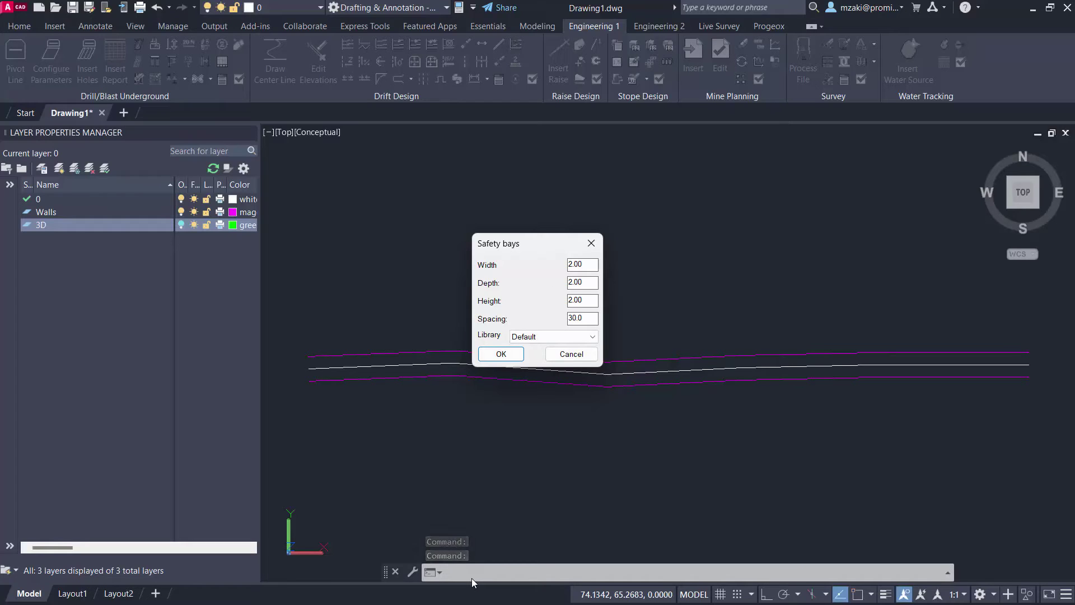
Step: Accept safety bay width, depth and height of 4 with 30.0 spacing
drag(504, 243, 497, 200)
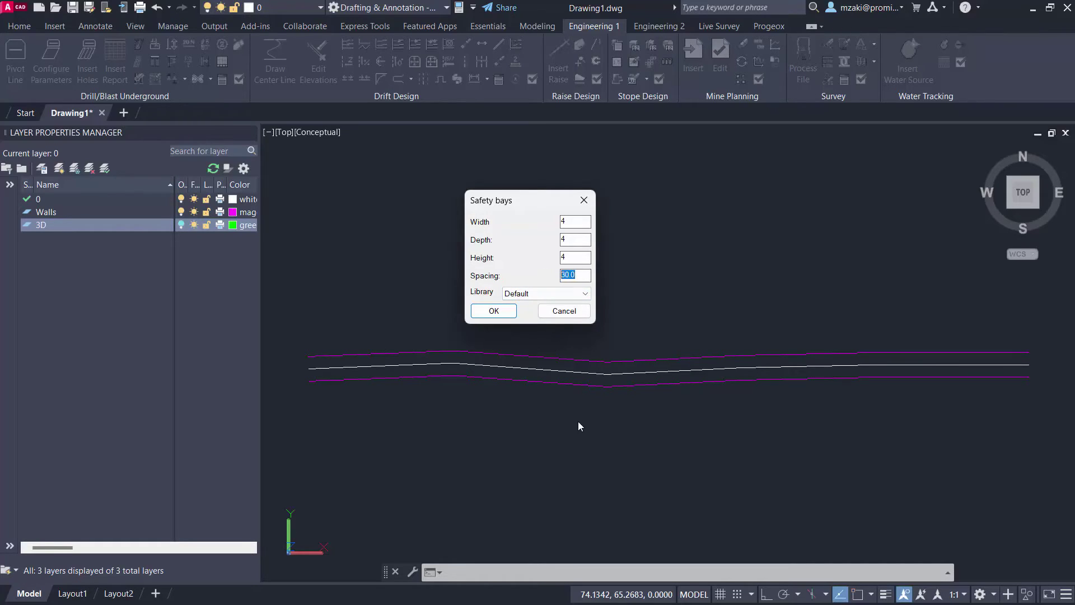
click(495, 311)
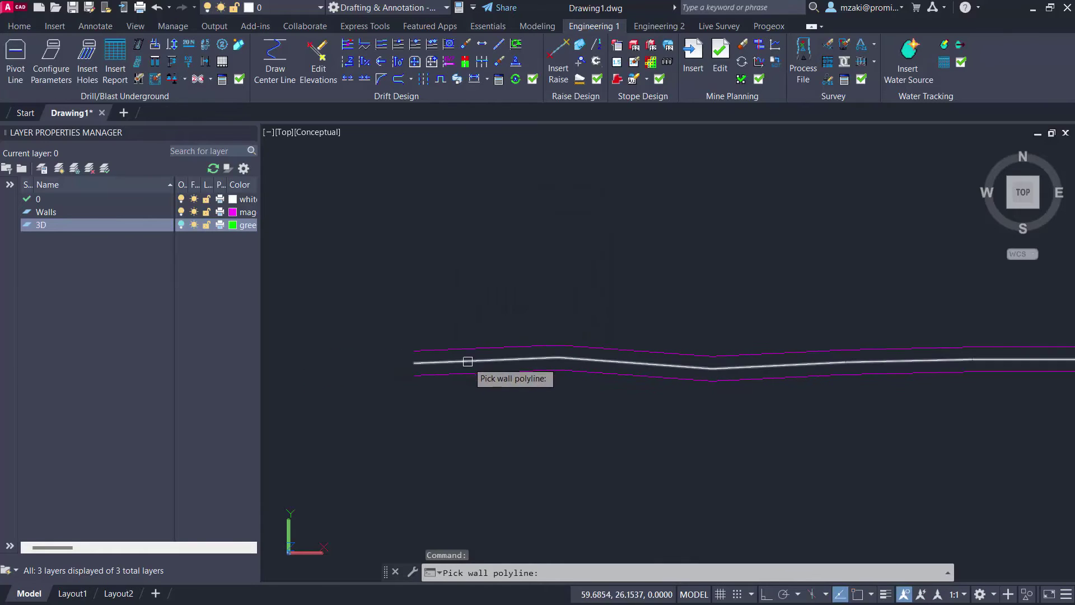
Step: Pick the north wall and place the first bay at its west end, pointing north
mouse_move(401, 394)
middle_down()
mouse_move(415, 400)
mouse_move(400, 399)
middle_up()
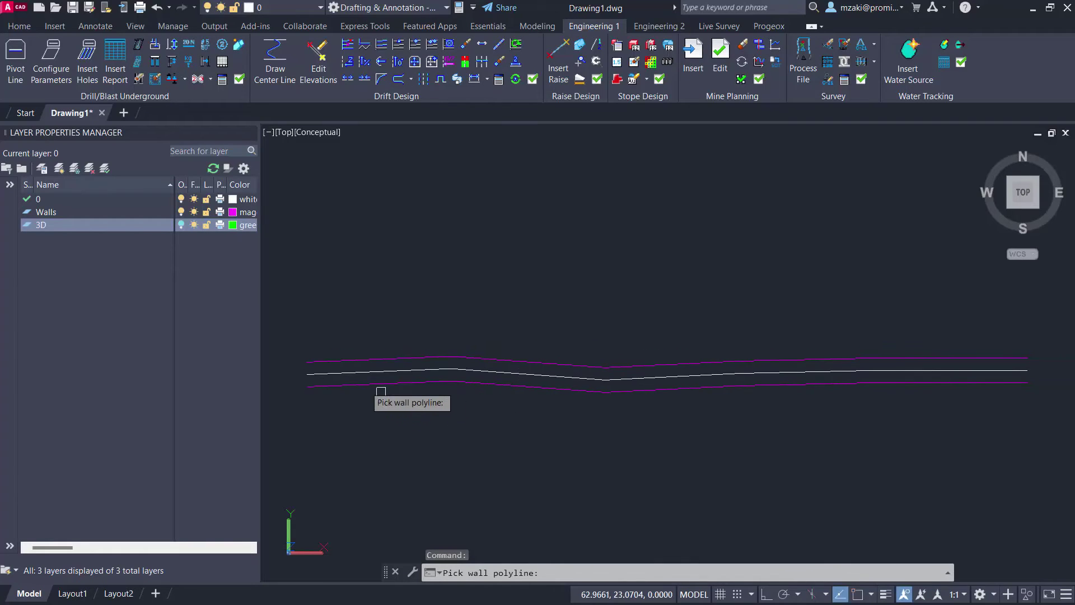
click(335, 358)
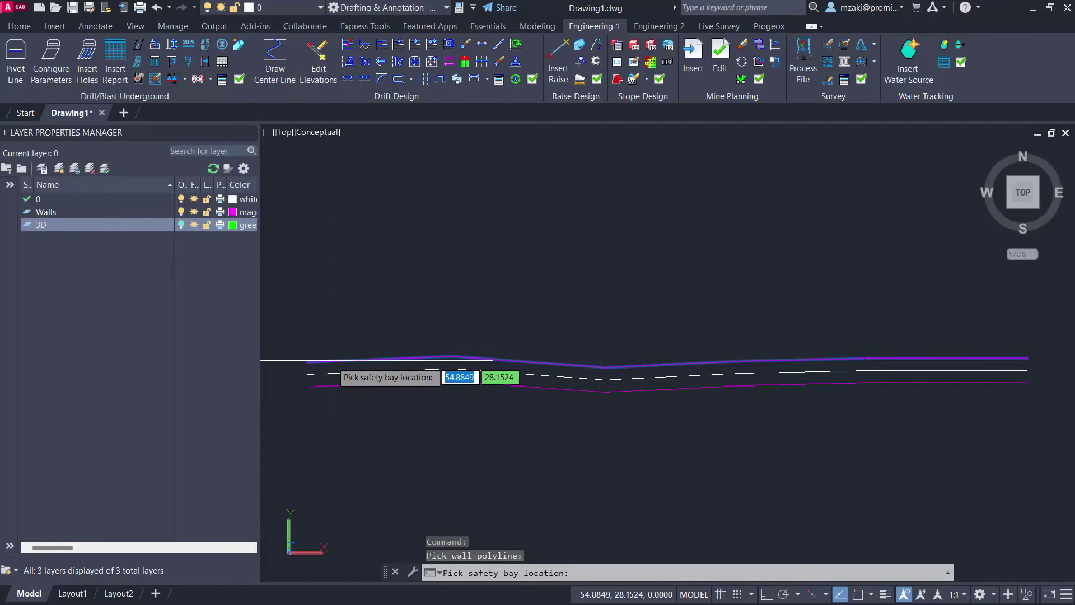
click(331, 360)
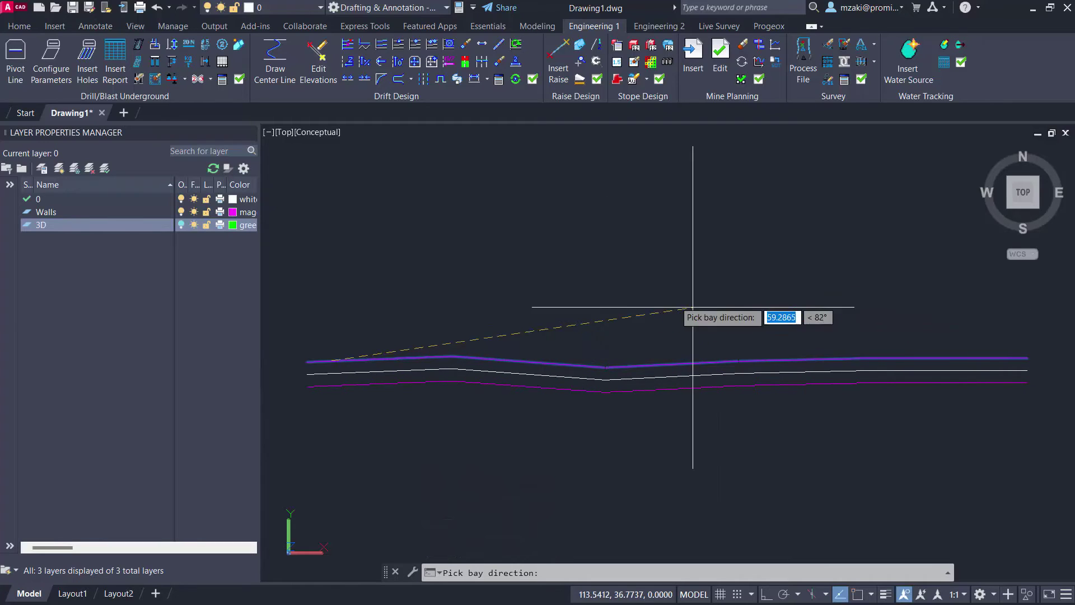
click(328, 242)
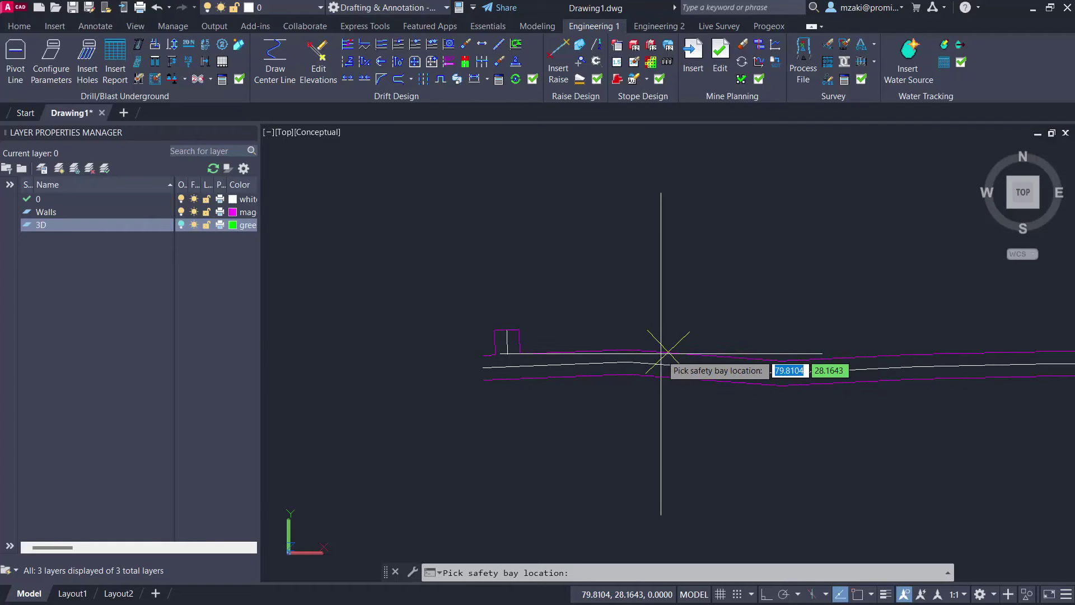
Step: Place the second and third safety bays along the north wall, both pointing north
click(649, 351)
click(653, 336)
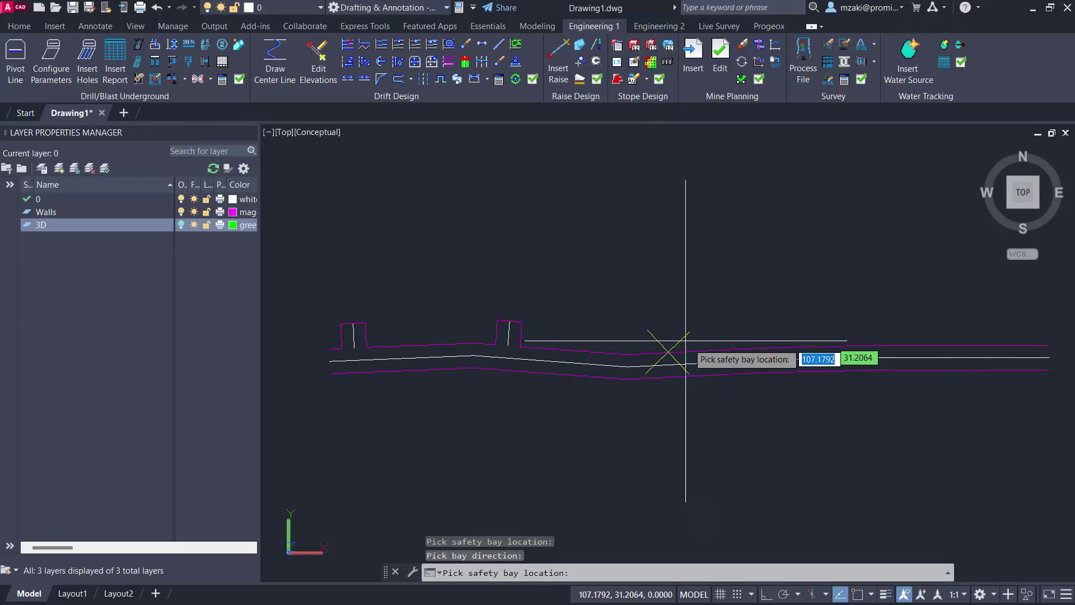
click(659, 351)
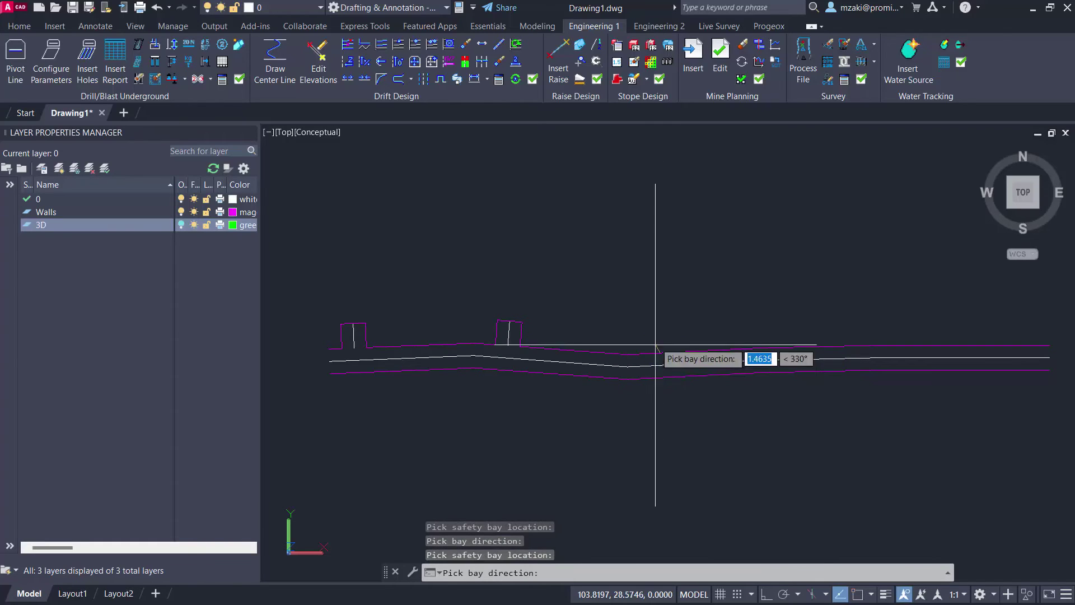
click(657, 301)
Step: Add the fourth and fifth northward bays, end placement, and turn layer 3D back on
click(660, 352)
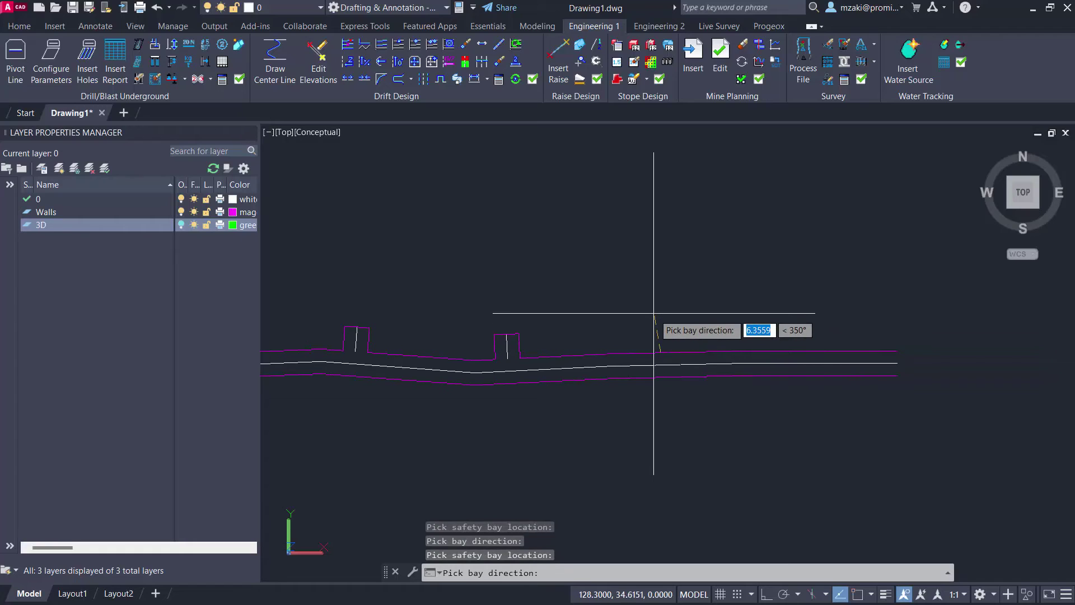
click(655, 312)
click(660, 350)
click(659, 322)
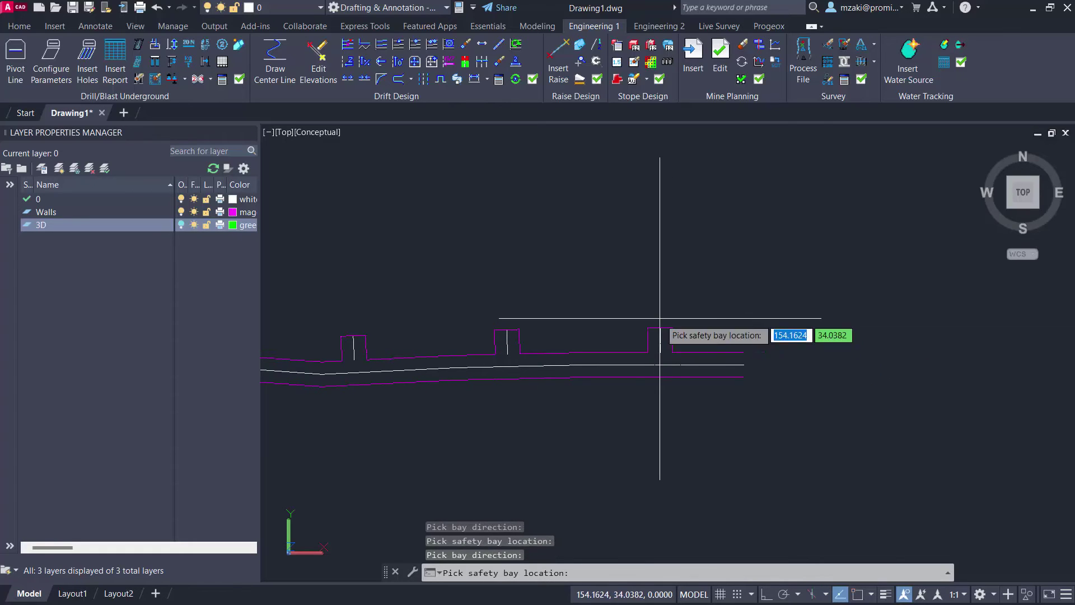
scroll(583, 420, down, 2)
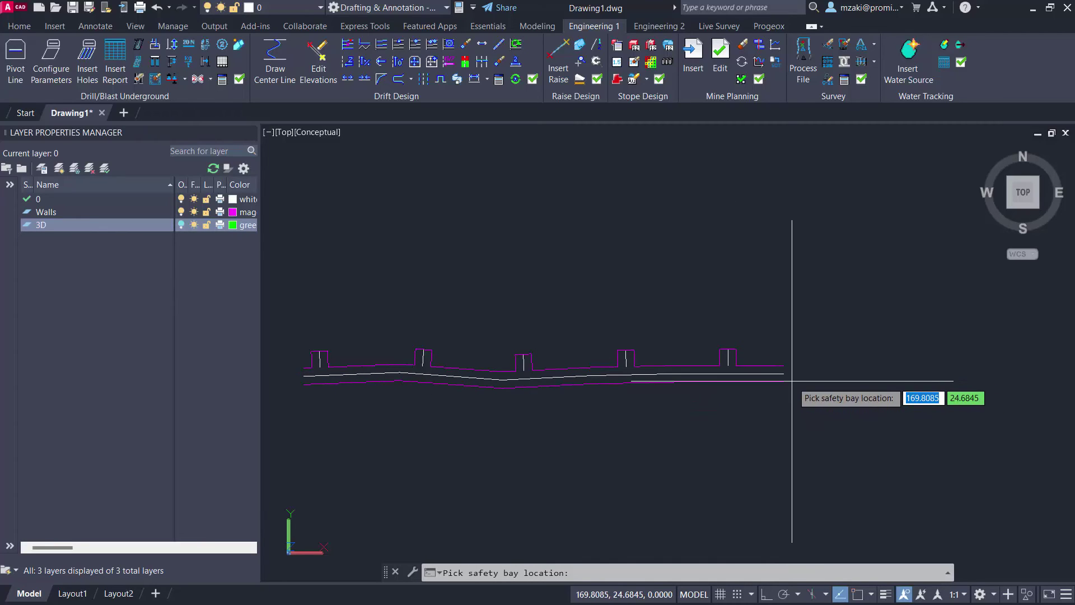
key(Escape)
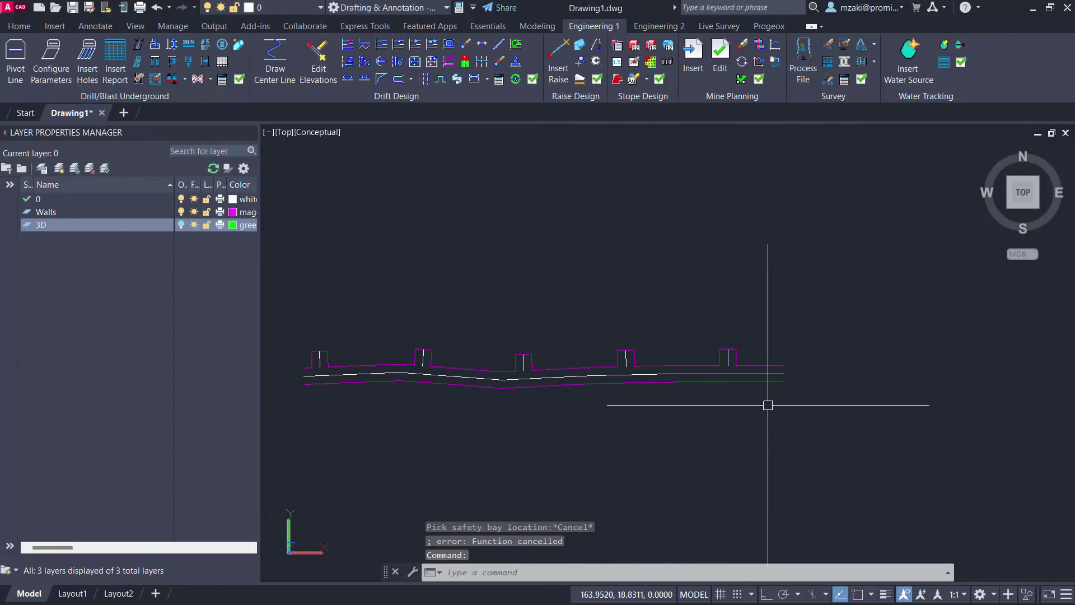
click(182, 224)
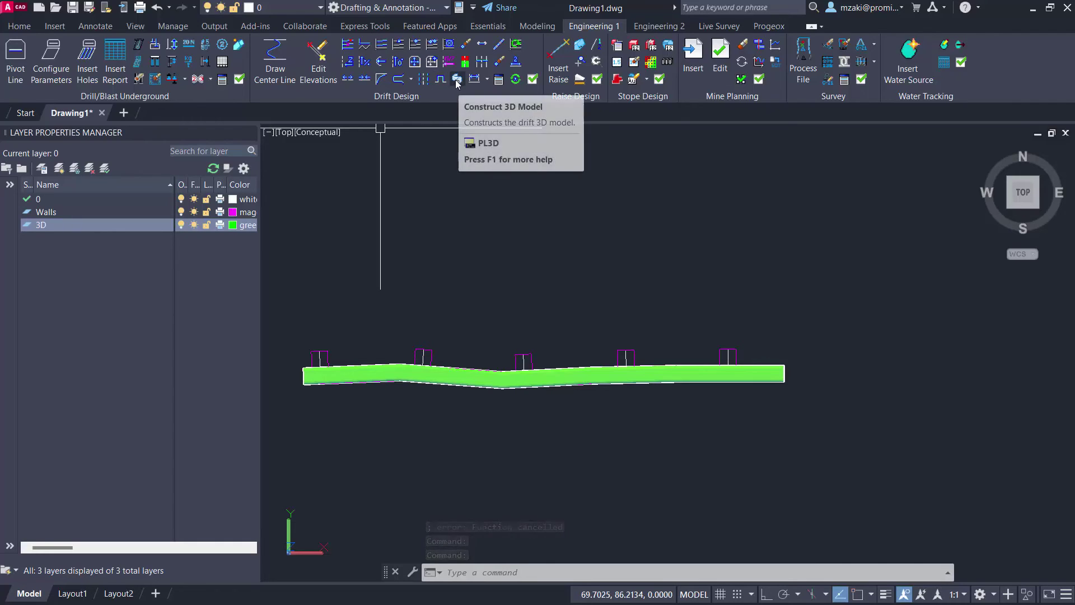
Step: Start Construct 3D Model and select the drift centre lines through all five bays
click(457, 80)
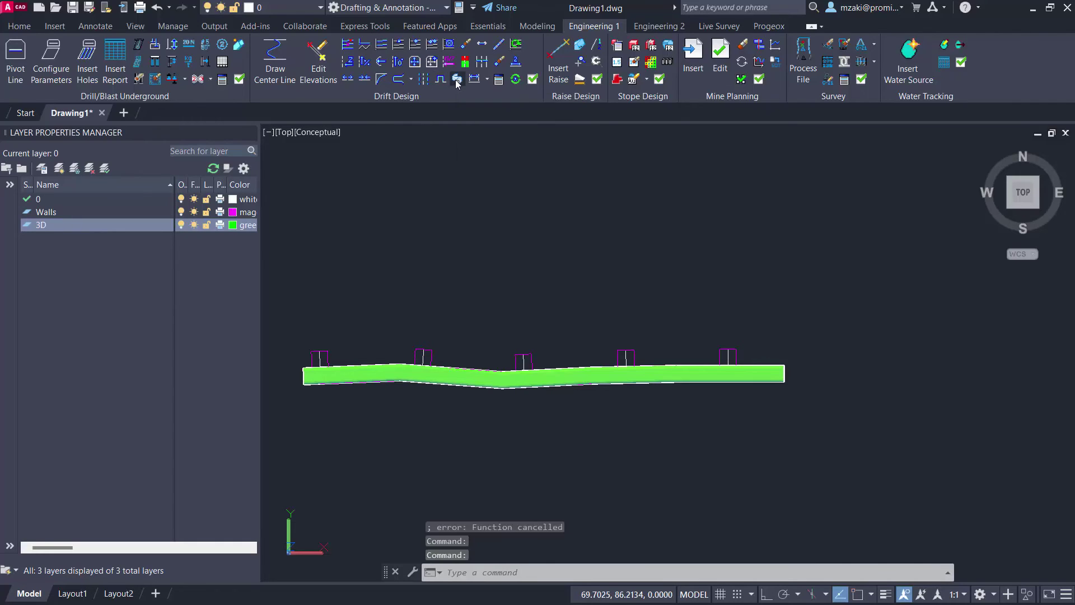
click(324, 359)
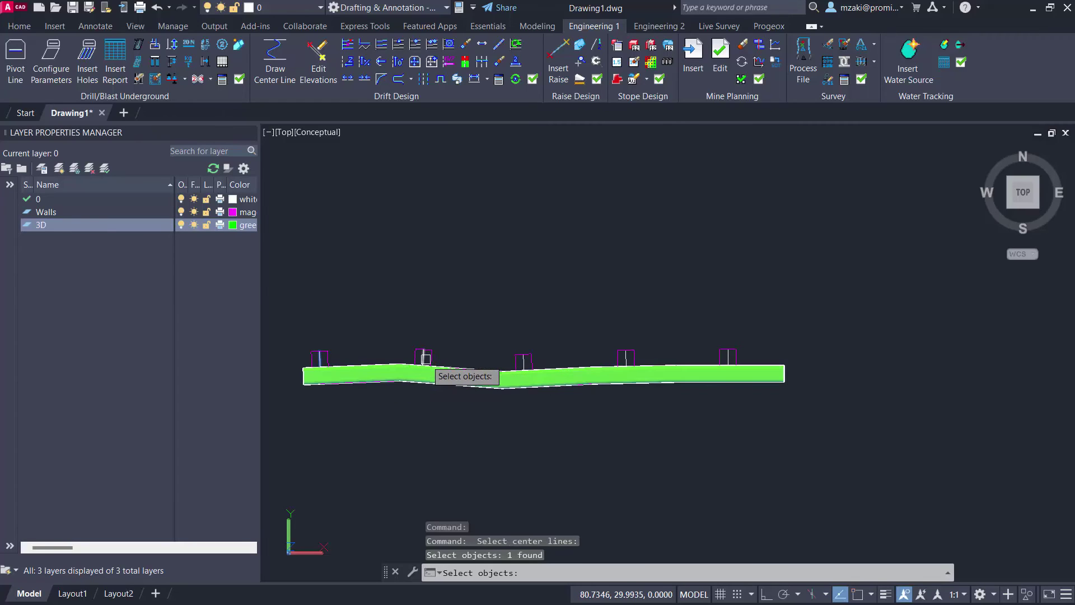
click(529, 363)
click(487, 411)
click(625, 360)
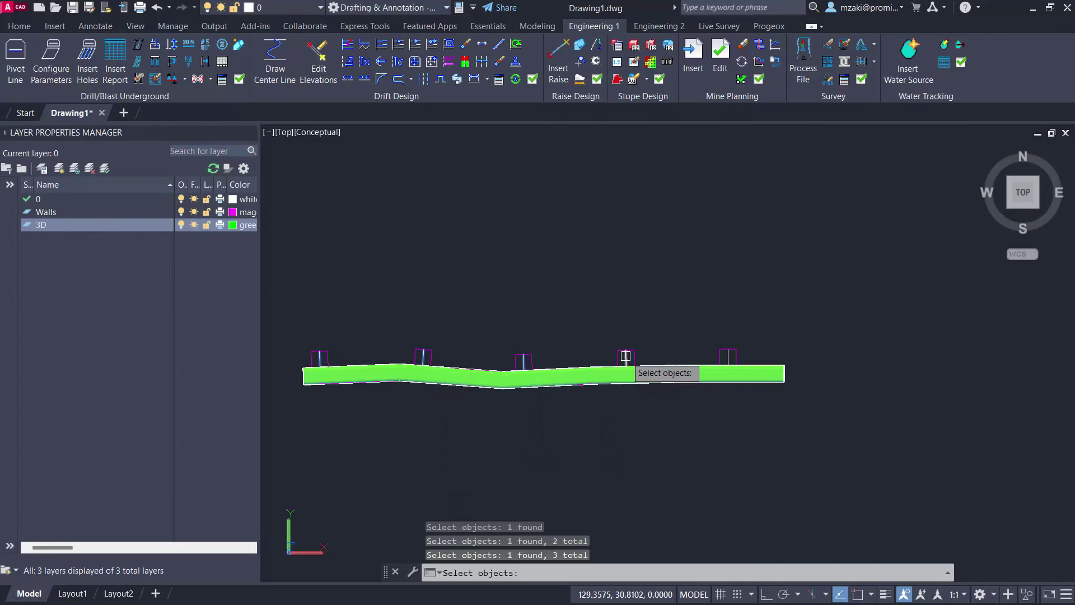
click(723, 366)
click(722, 365)
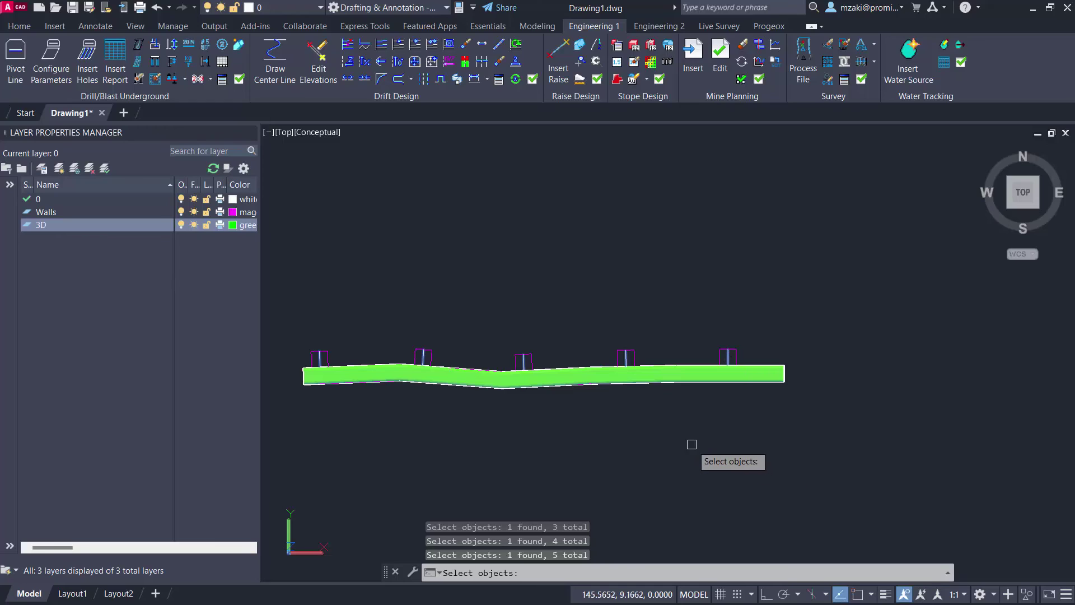
key(Return)
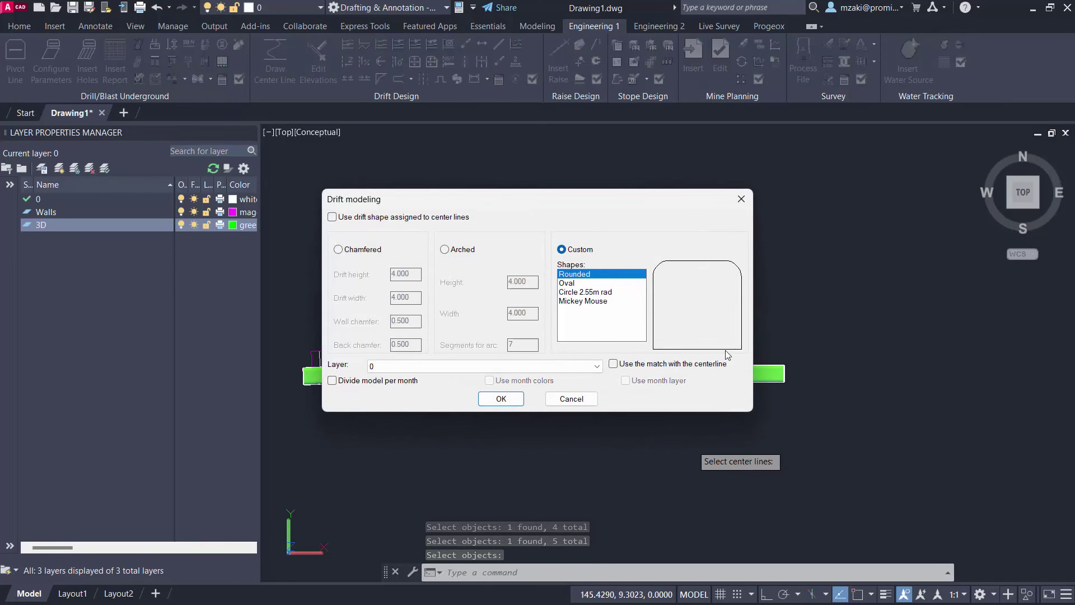
Step: Set the drift model's layer to 3D and generate the drift with its bays
click(396, 367)
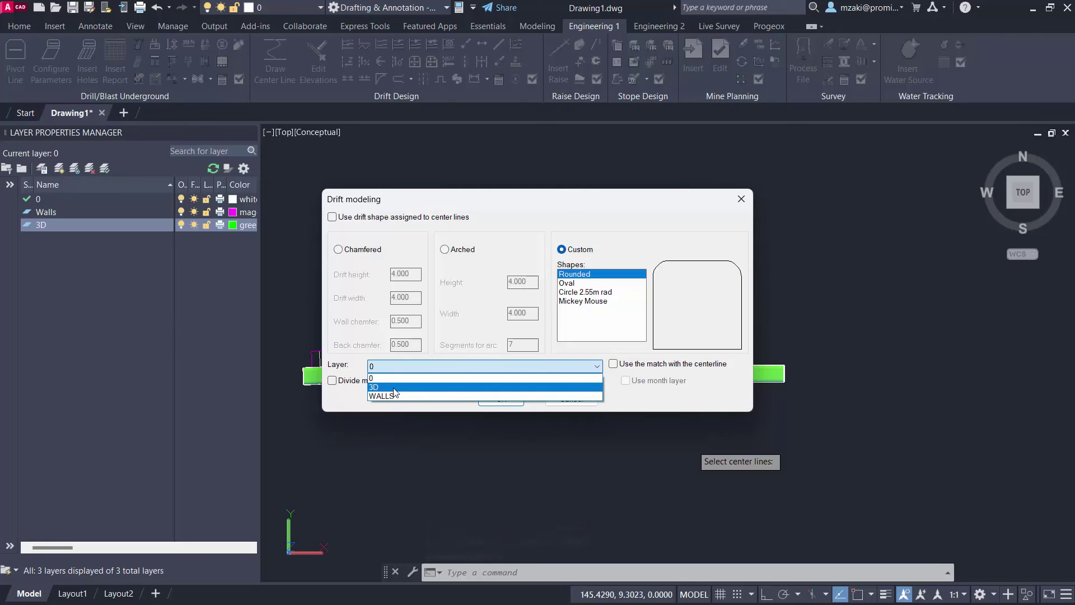
click(395, 387)
click(500, 398)
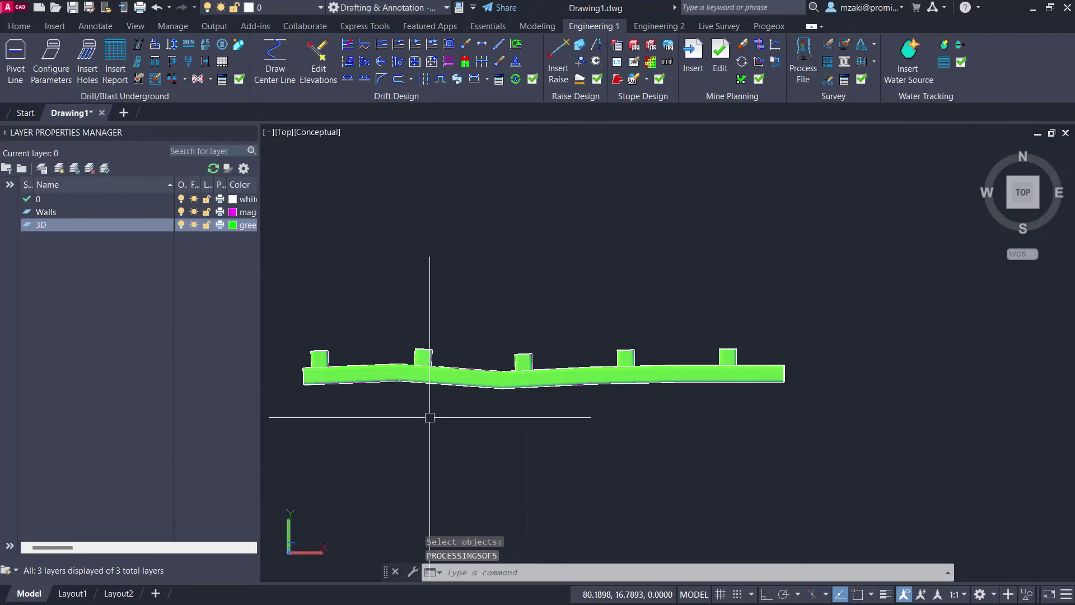
shift+middle_drag(430, 414, 703, 427)
Step: Zoom in and orbit to a steep oblique view of the five safety bays
scroll(653, 403, up, 5)
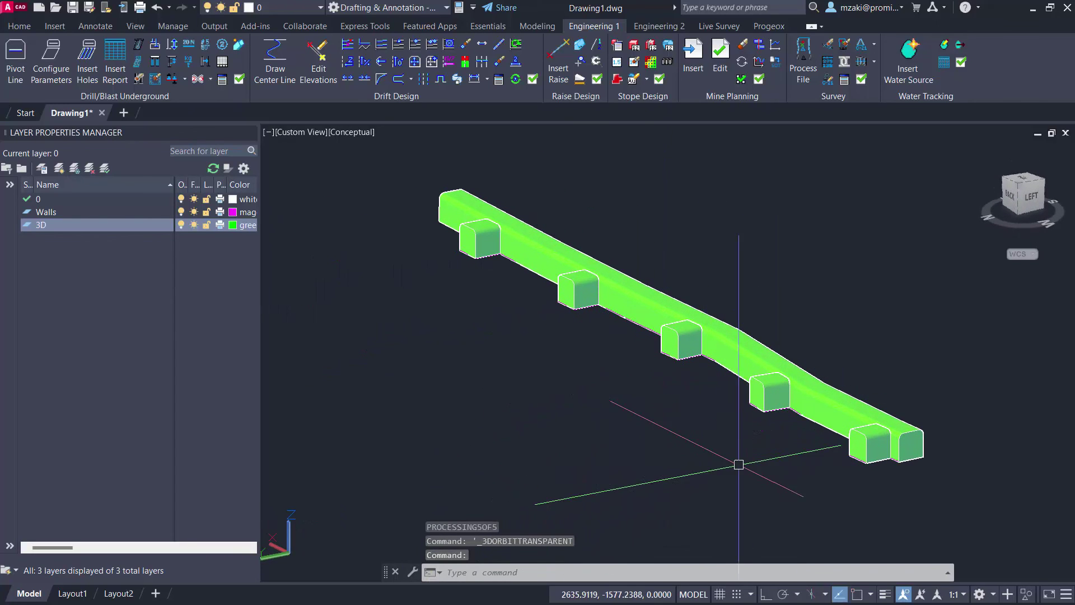
shift+middle_drag(737, 463, 665, 473)
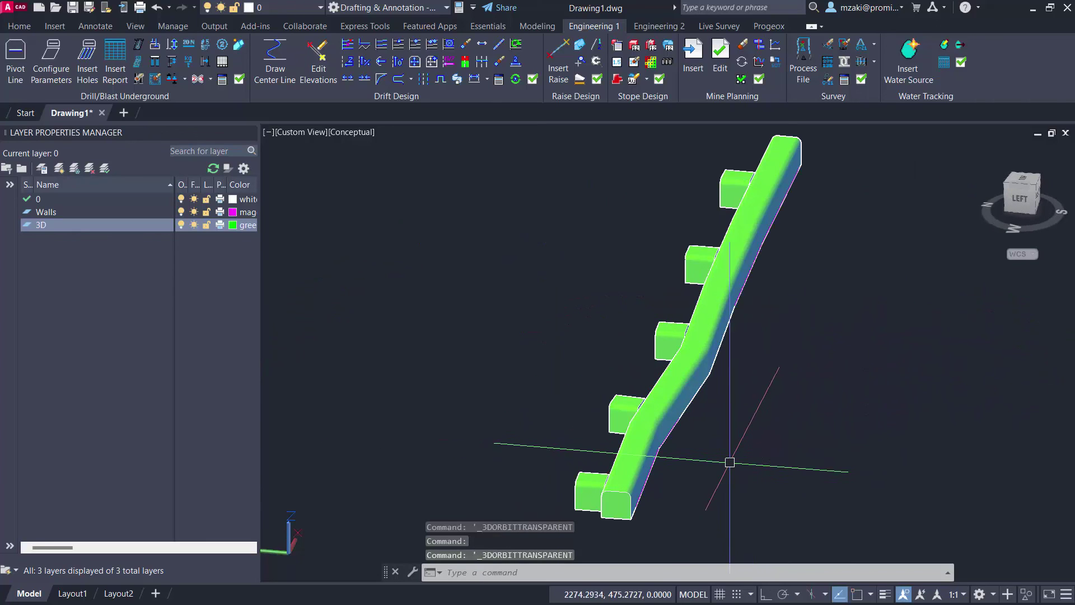